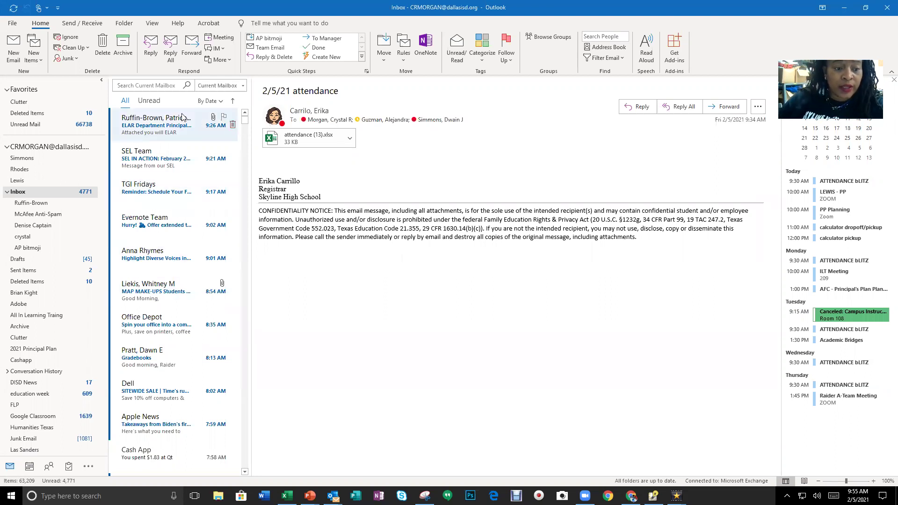
Open the "MAP MAKE-UPS Students M-Z" message and create a mail folder named after its sender at the mailbox's top level
click(146, 293)
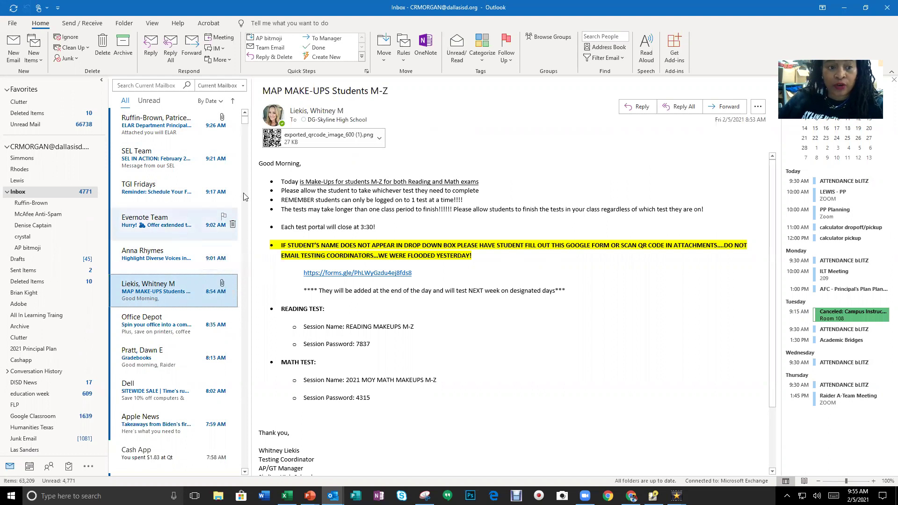
click(124, 23)
click(13, 47)
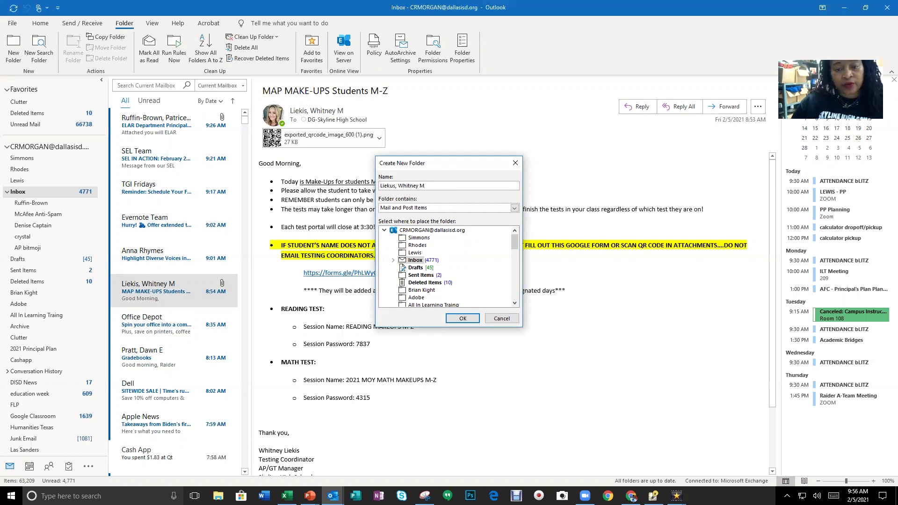
click(410, 230)
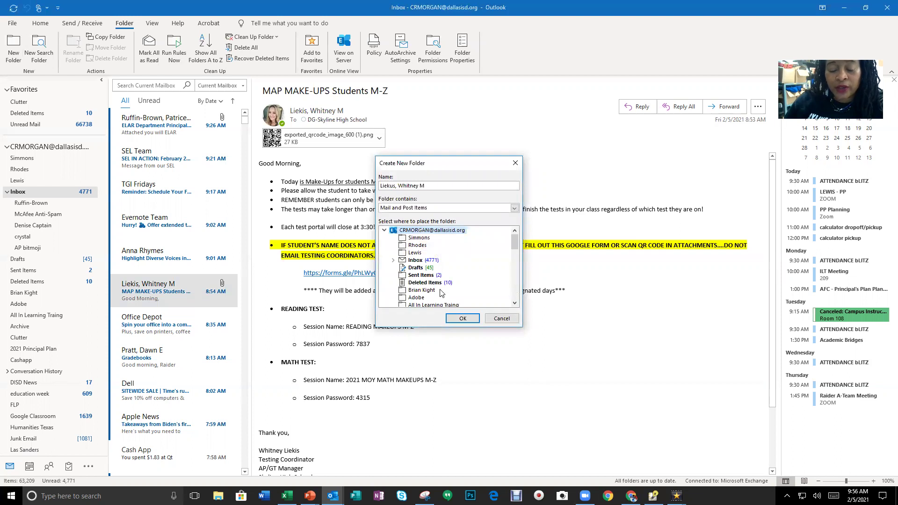
click(461, 319)
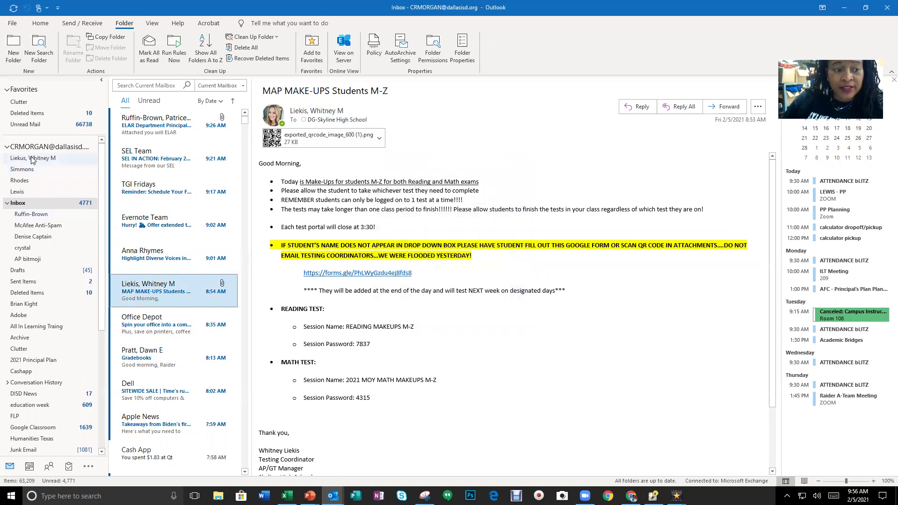
Move the new sender folder into the Inbox, and move it back out to third place among the mailbox's top-level folders
drag(31, 159, 21, 208)
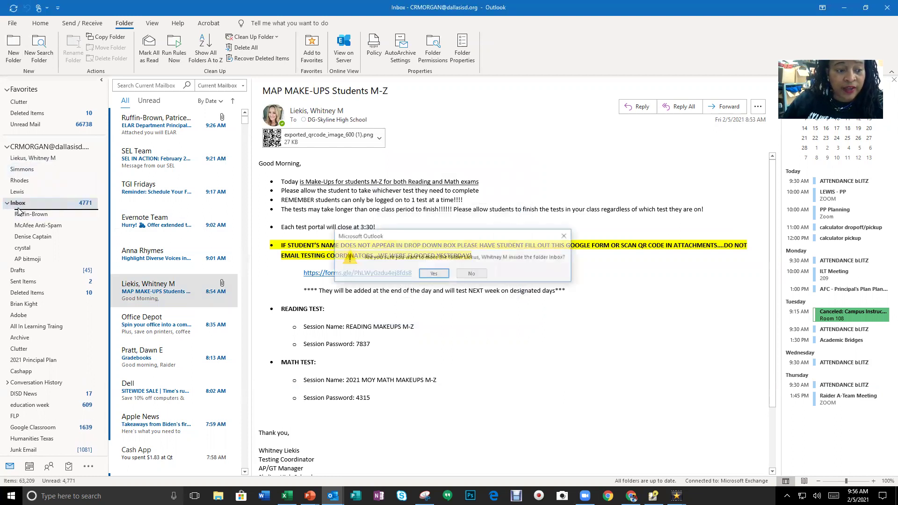
click(434, 273)
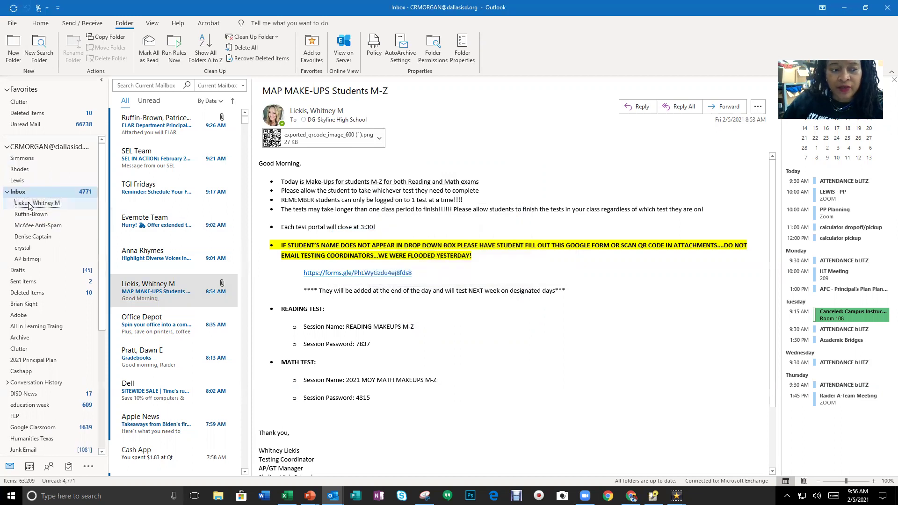
drag(29, 206, 28, 178)
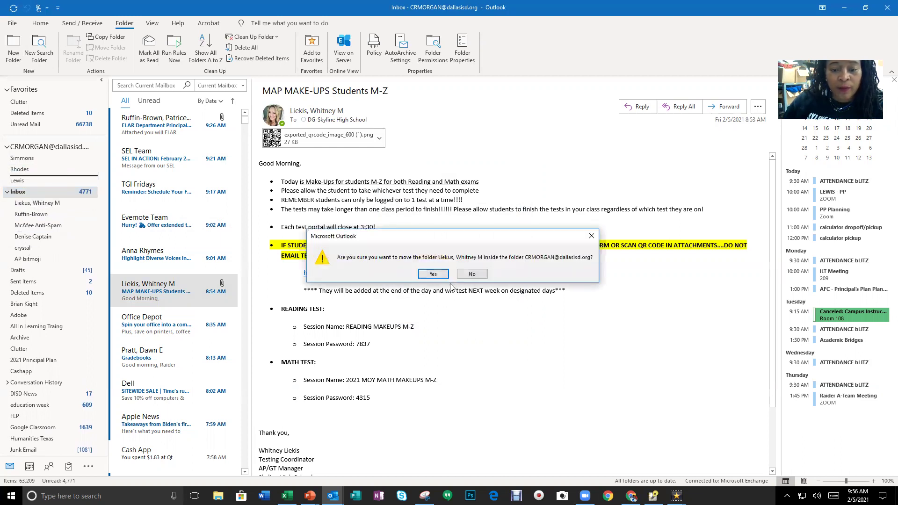
click(438, 275)
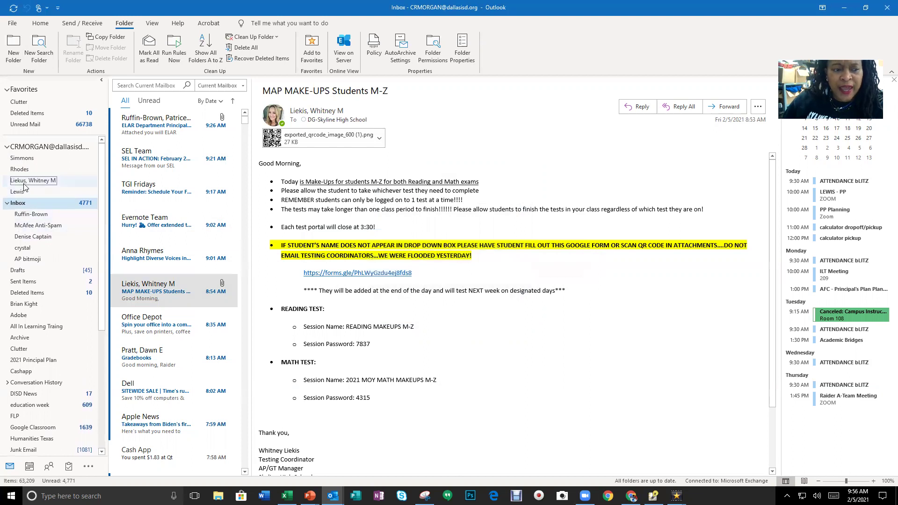
drag(29, 186, 31, 177)
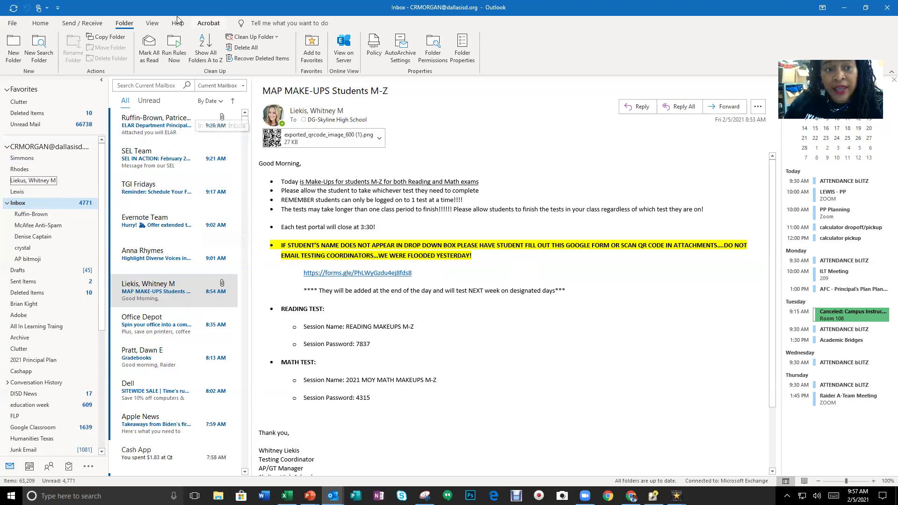
Start a new rule from the selected message, with its sender as the only condition
click(40, 23)
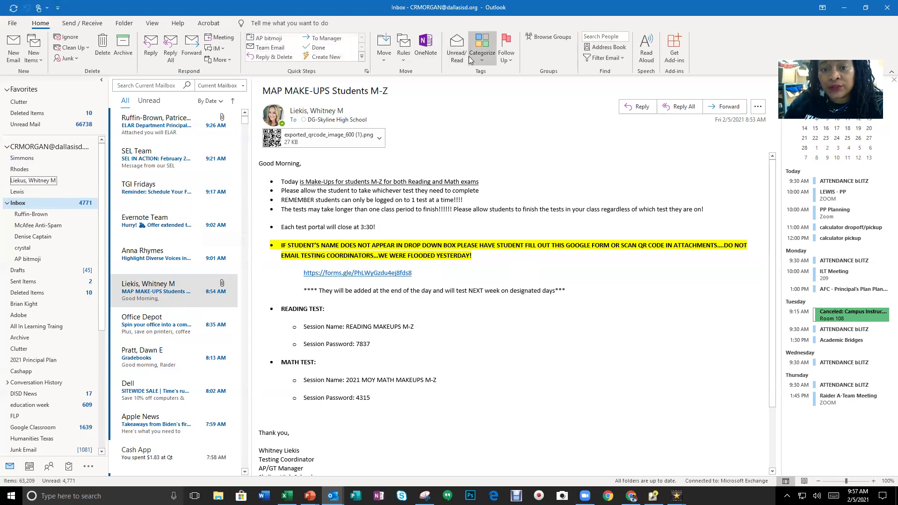
click(405, 57)
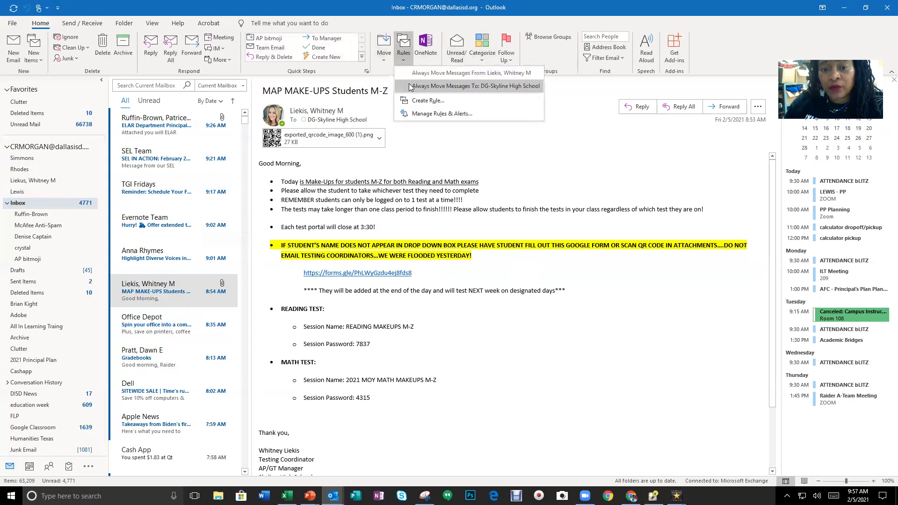
click(416, 106)
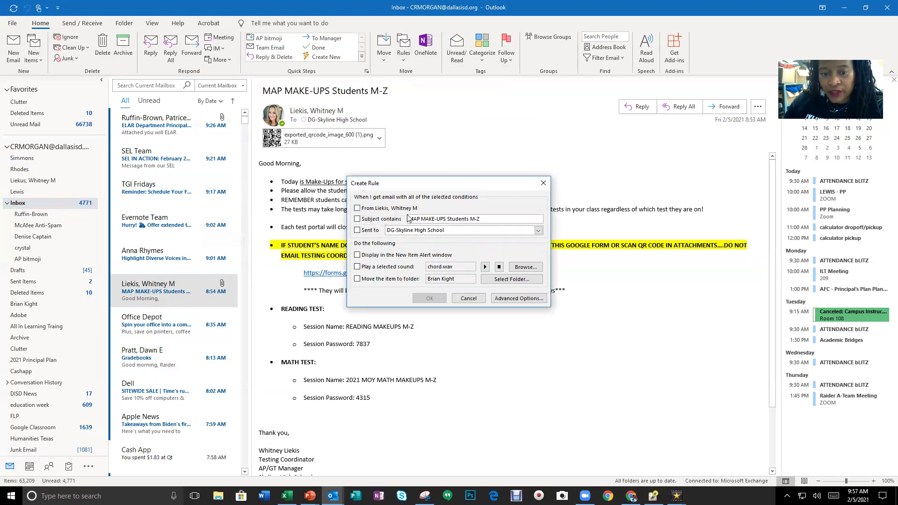
click(358, 209)
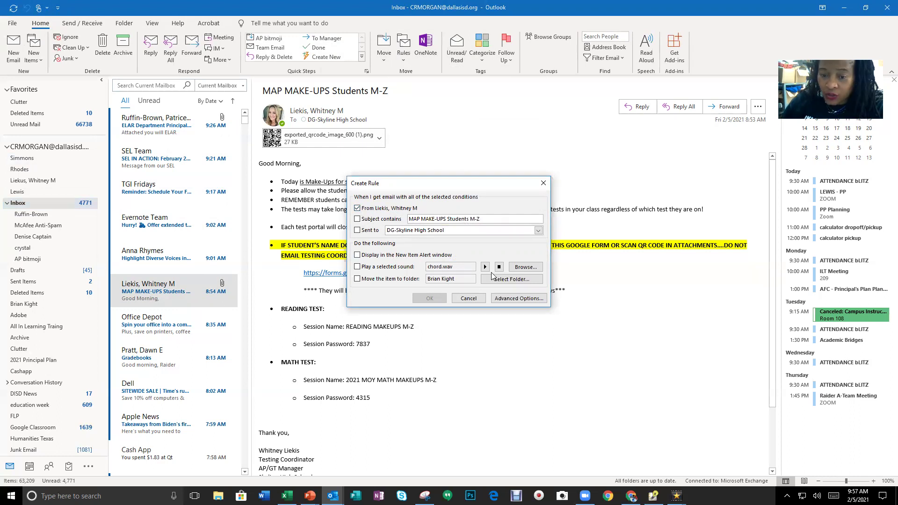
Browse the Windows Media sound files for the rule and preview Ring09, ringout and the speech sounds, including Speech Misrecognition
click(516, 268)
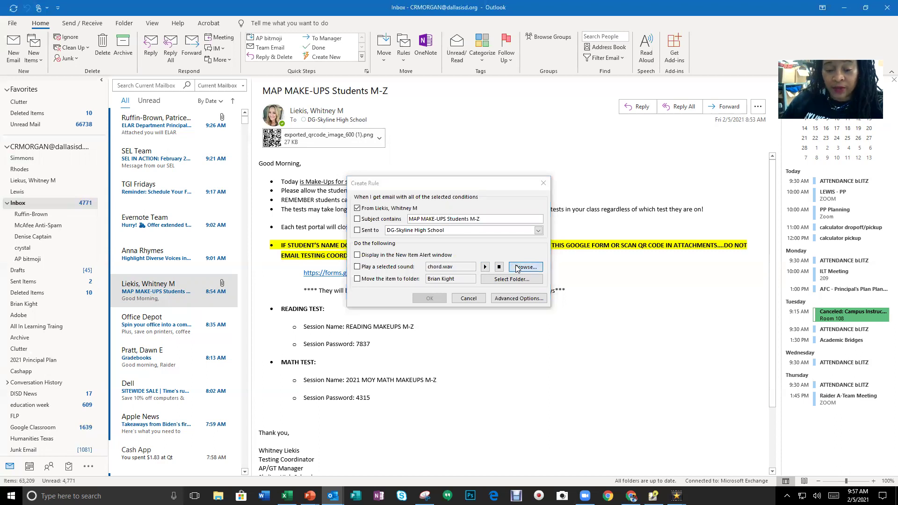
scroll(465, 330, down, 9)
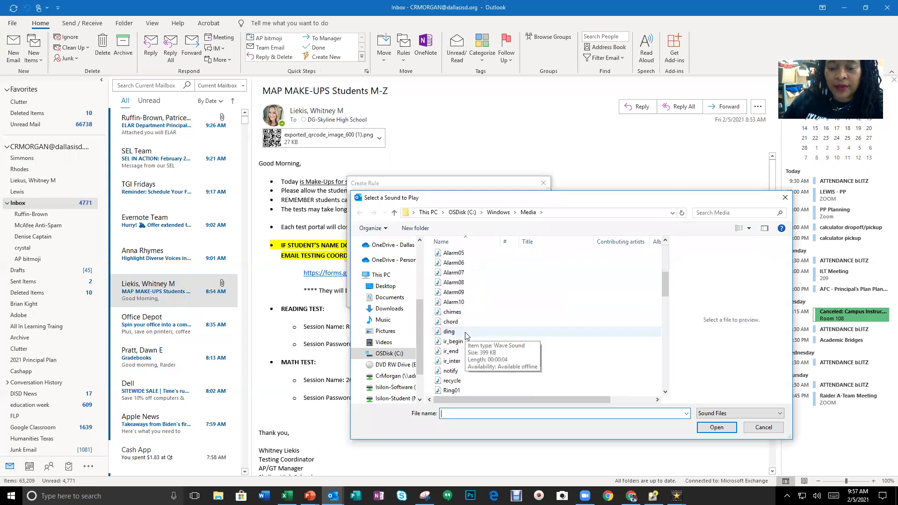
scroll(466, 335, down, 1)
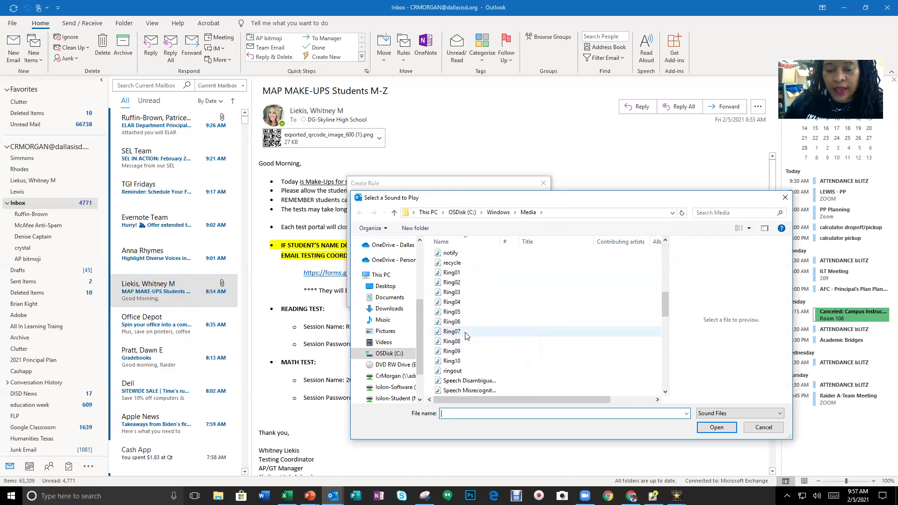
scroll(466, 333, down, 1)
click(452, 322)
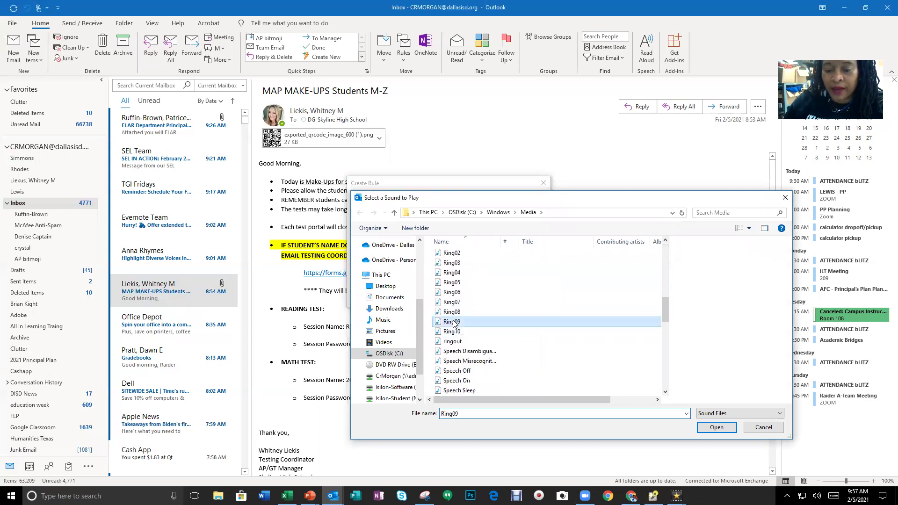
click(732, 363)
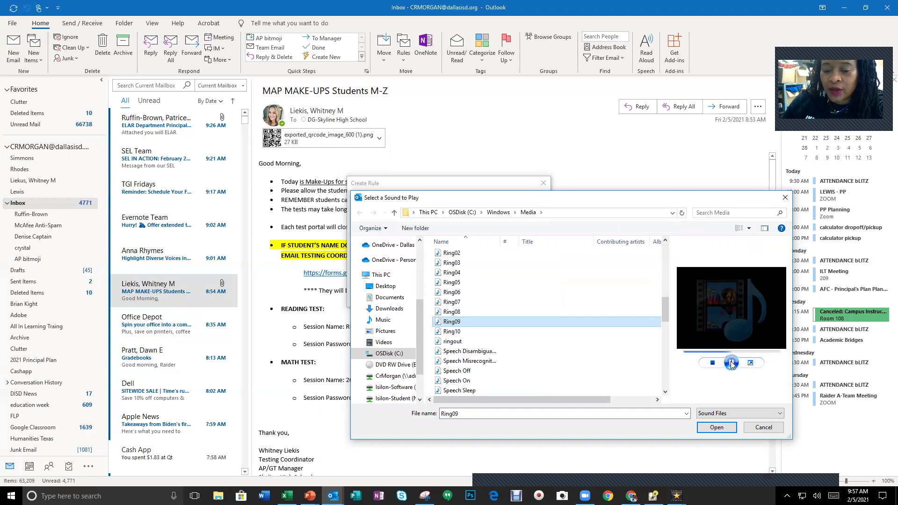
click(449, 342)
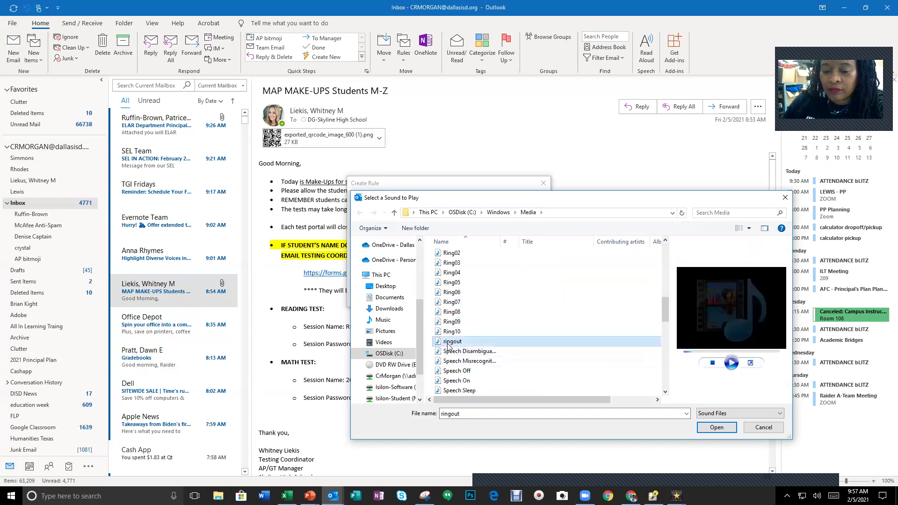
click(731, 365)
click(470, 352)
click(737, 369)
click(514, 359)
click(730, 363)
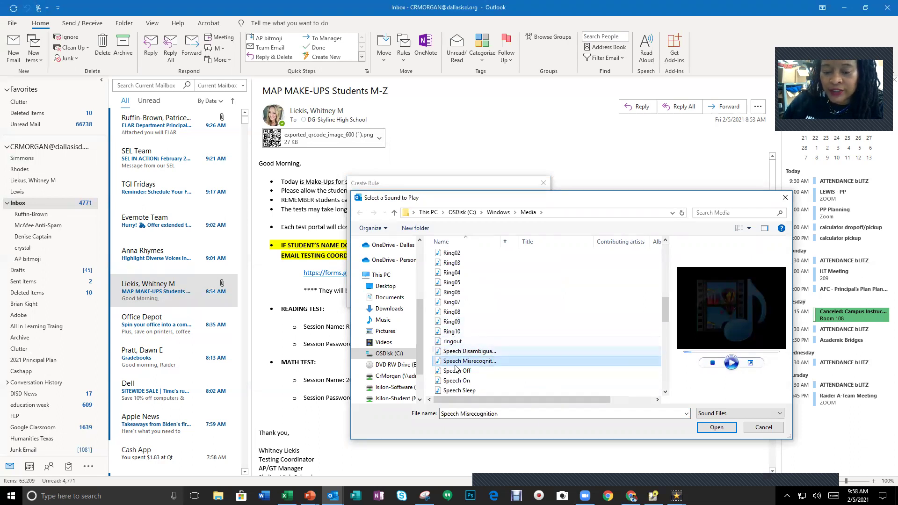
Preview Ring05 and set it as the sound the rule plays
click(452, 283)
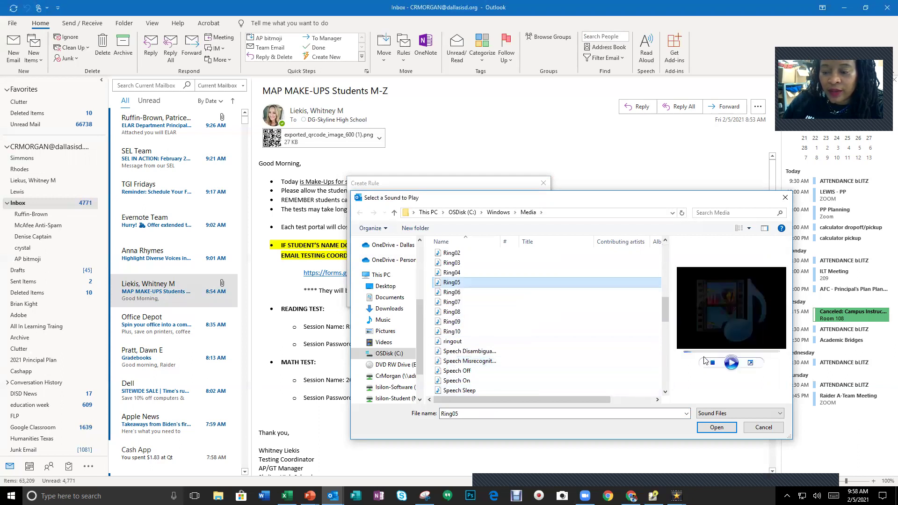
click(733, 364)
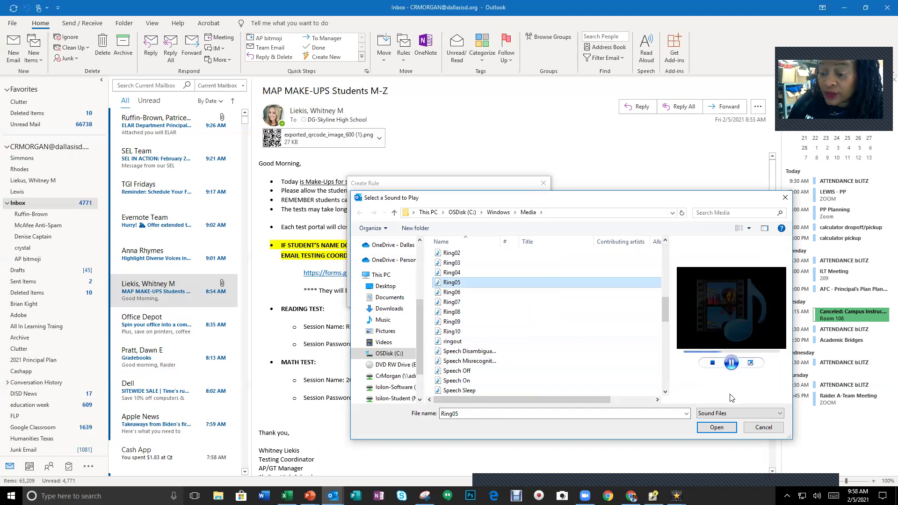
click(717, 427)
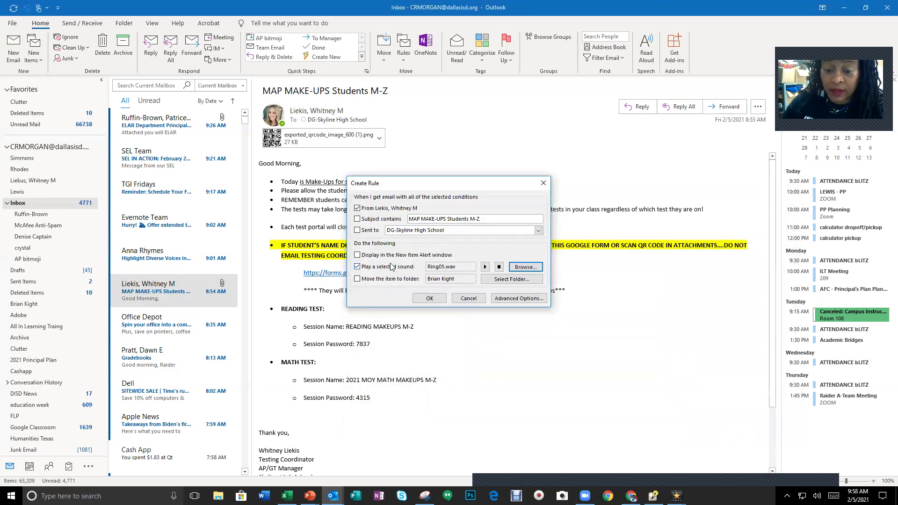
Set the rule to move matching items to the new folder named after the sender
click(492, 280)
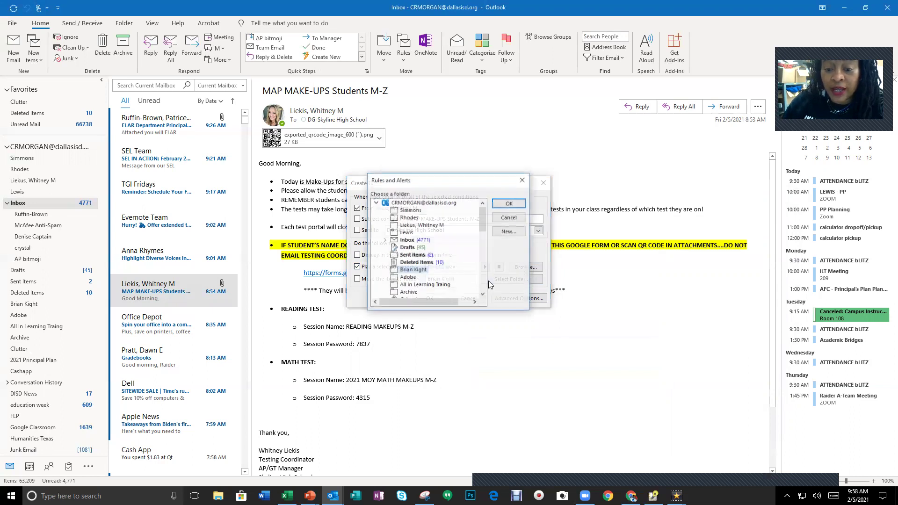
click(419, 225)
click(505, 204)
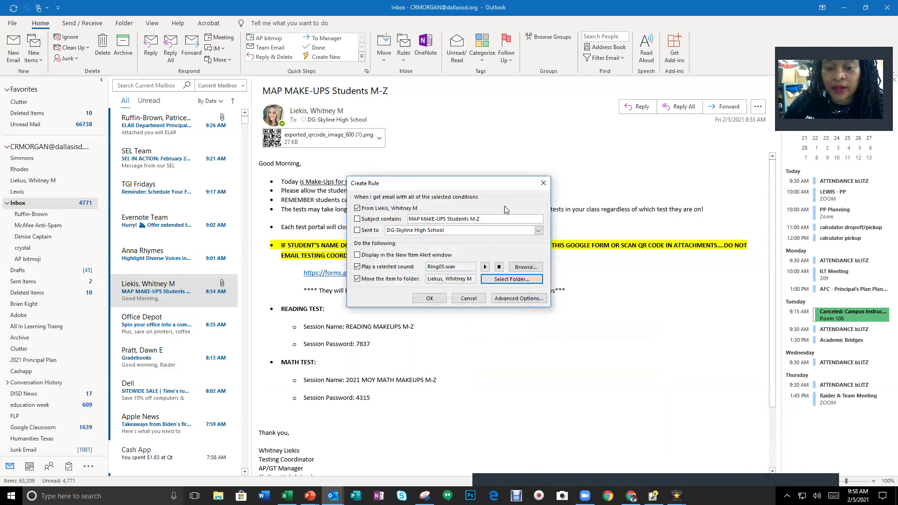
Save the rule, running it now on messages already in the current folder, and open the sender's folder
click(437, 300)
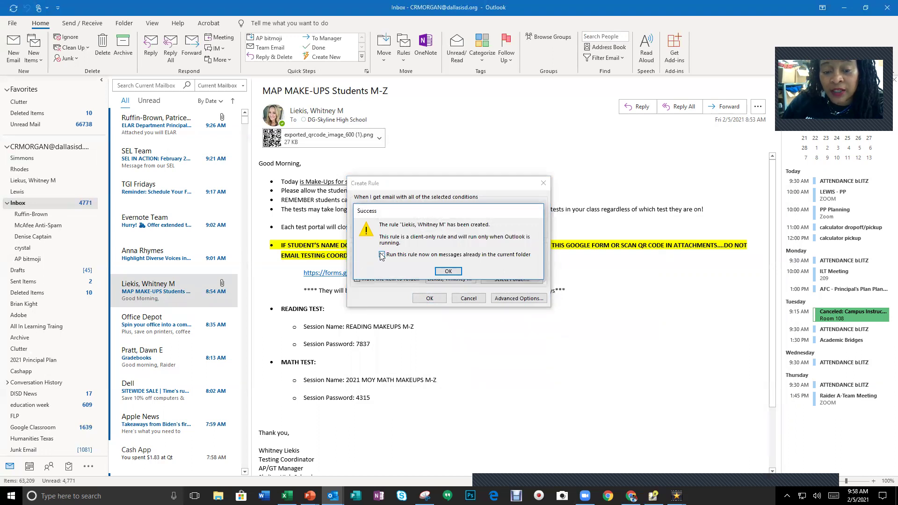
click(382, 255)
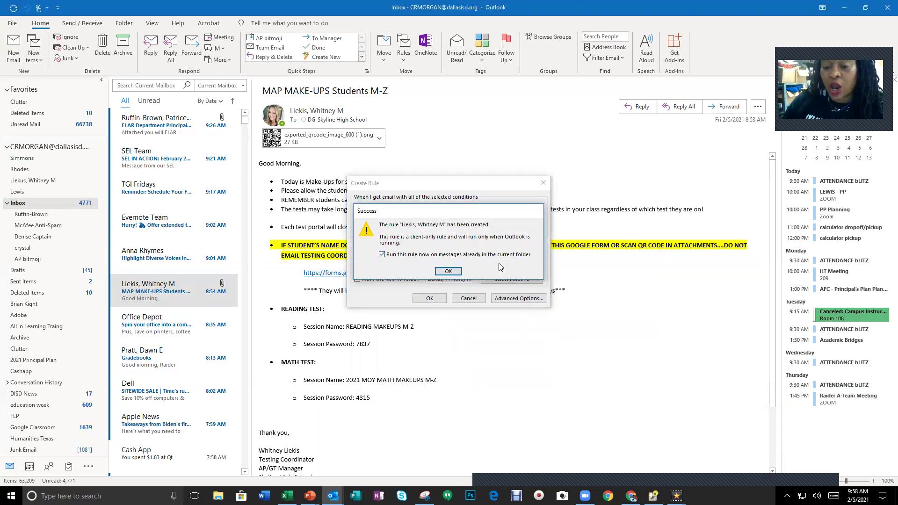
click(453, 271)
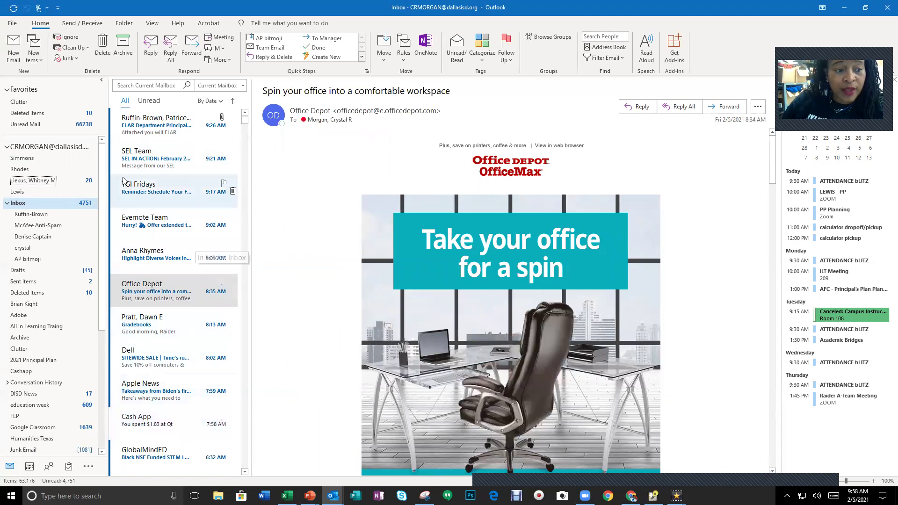
click(45, 181)
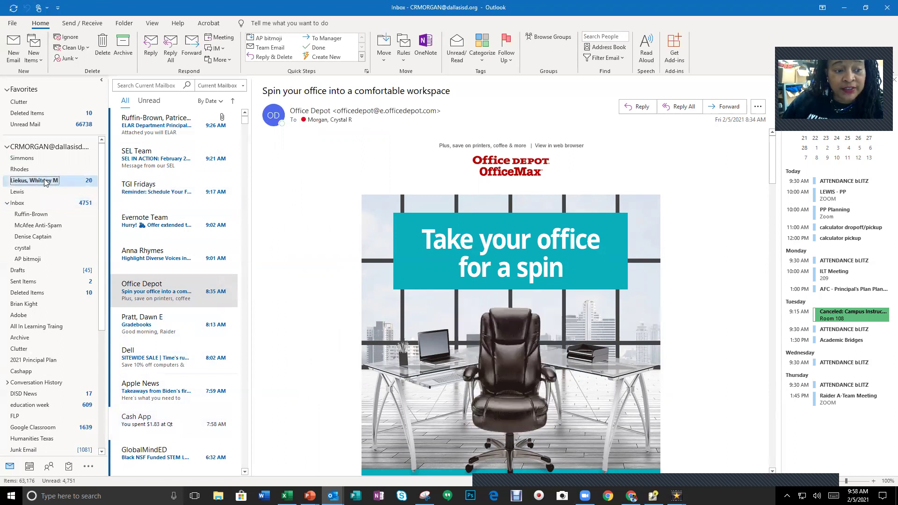